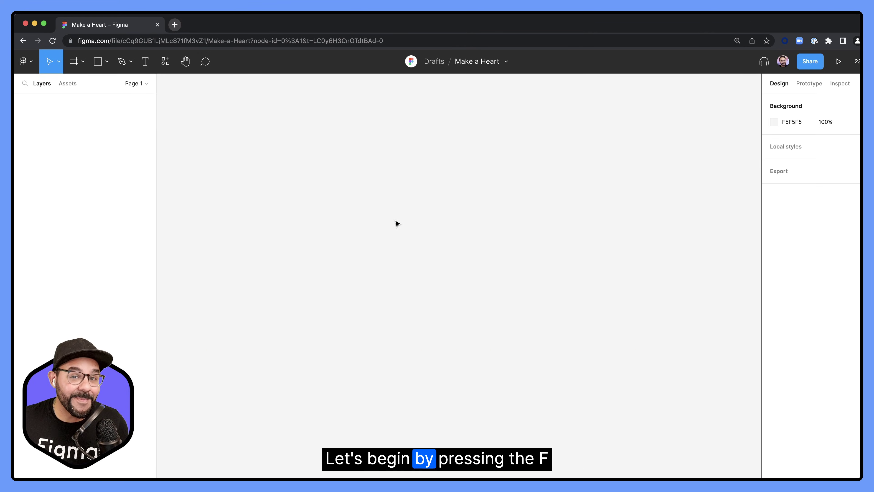
- Draw a 24×24 frame on the canvas
{"action": "key", "text": "f"}
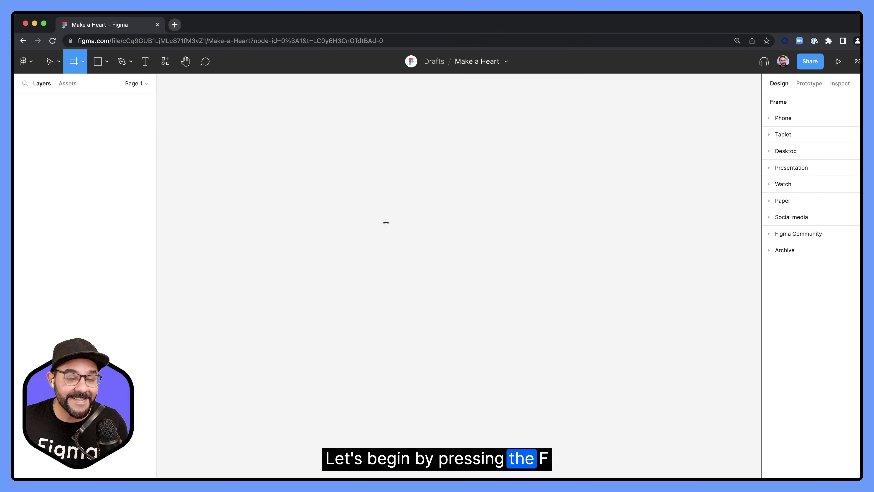
{"action": "left_click_drag", "start_coordinate": [304, 144], "coordinate": [589, 430]}
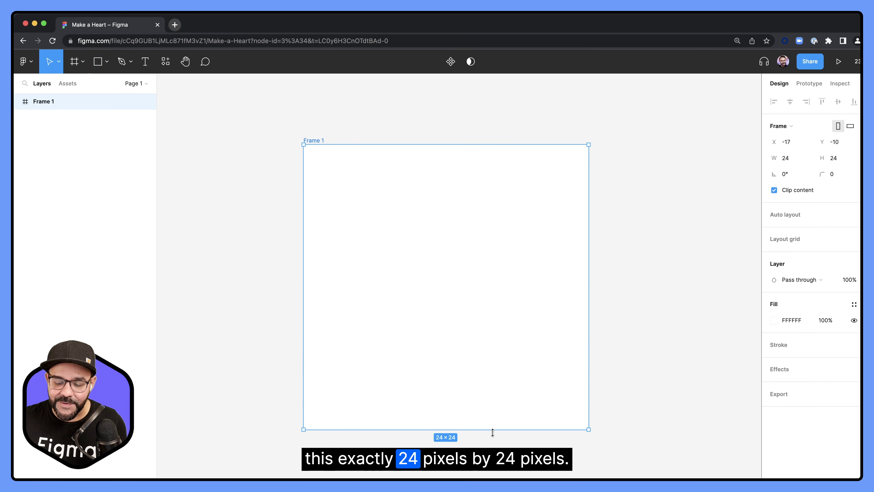
{"action": "left_click_drag", "start_coordinate": [462, 333], "coordinate": [459, 313]}
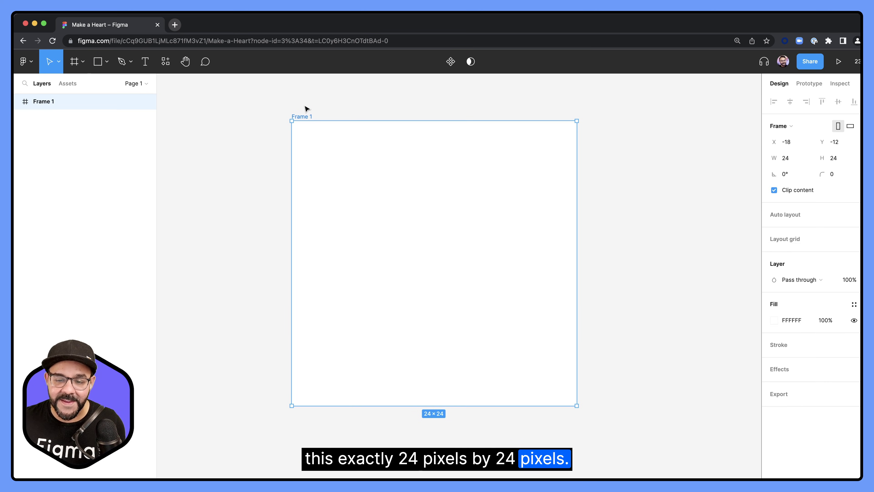
- Add a layout grid to the frame with a 1 px grid size
{"action": "left_click", "coordinate": [784, 240]}
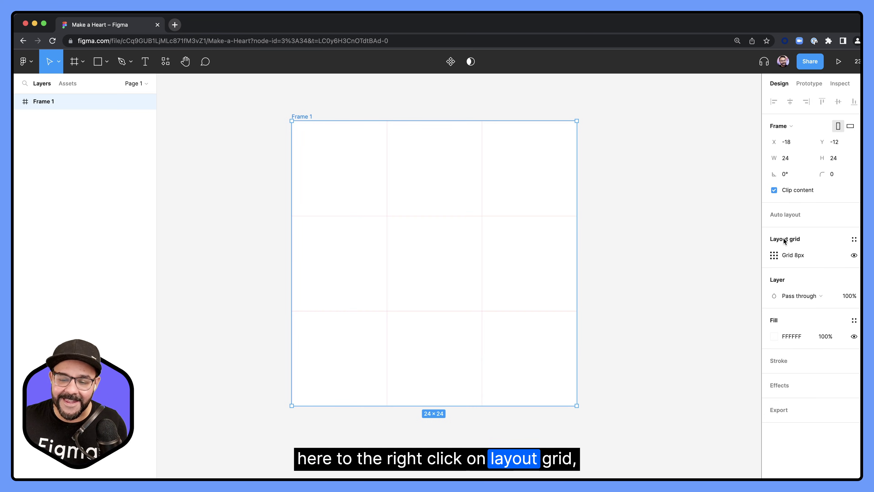
{"action": "left_click", "coordinate": [774, 255]}
{"action": "type", "text": "1"}
{"action": "key", "text": "Return"}
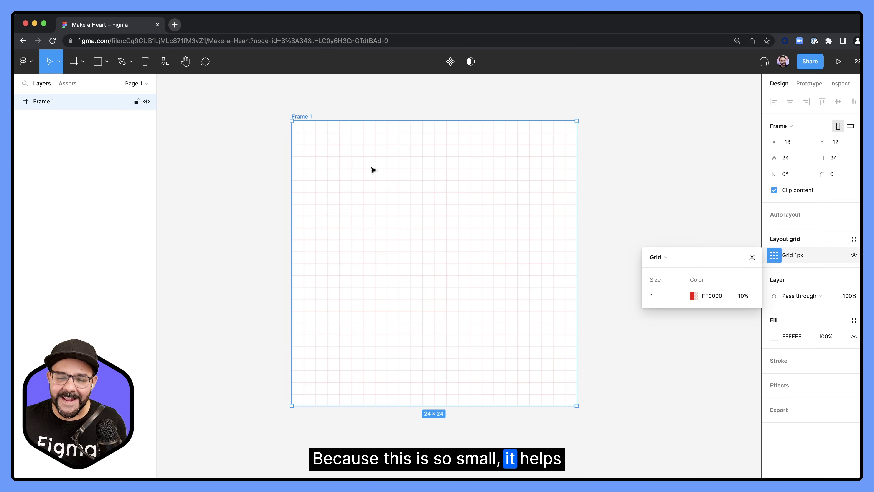
{"action": "left_click", "coordinate": [669, 153]}
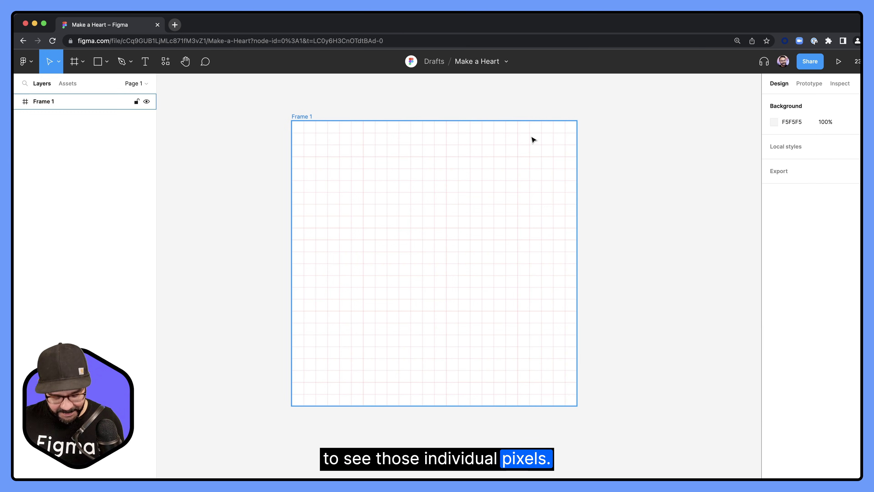
- Show rulers and add margin guides at 2 and 22 px on both axes
{"action": "key", "text": "shift+r"}
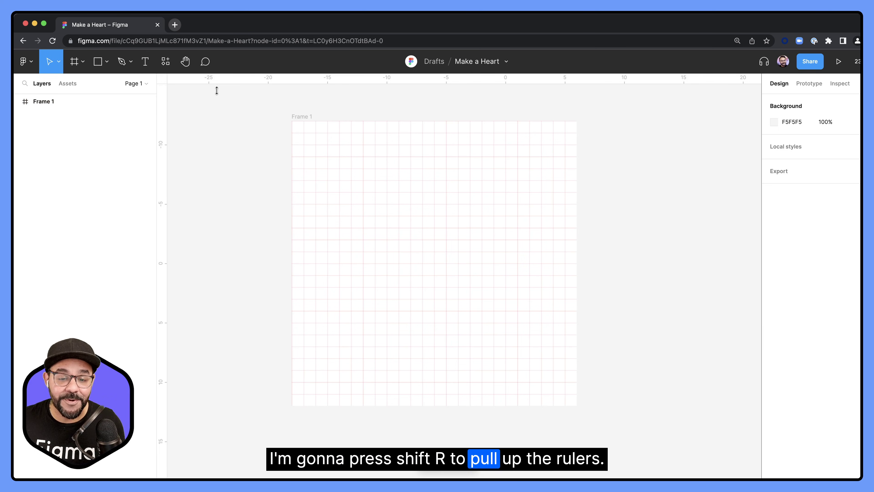
{"action": "left_click_drag", "start_coordinate": [311, 79], "coordinate": [316, 144]}
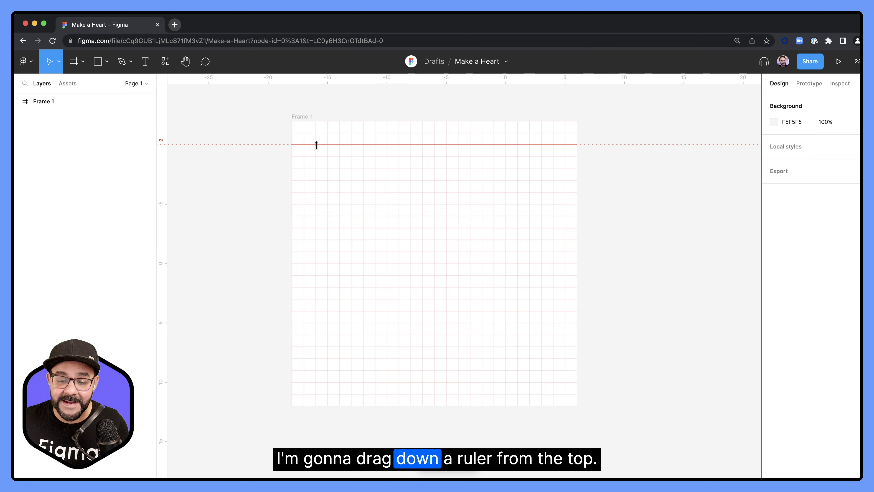
{"action": "left_click_drag", "start_coordinate": [159, 210], "coordinate": [553, 207]}
{"action": "left_click_drag", "start_coordinate": [502, 79], "coordinate": [505, 381]}
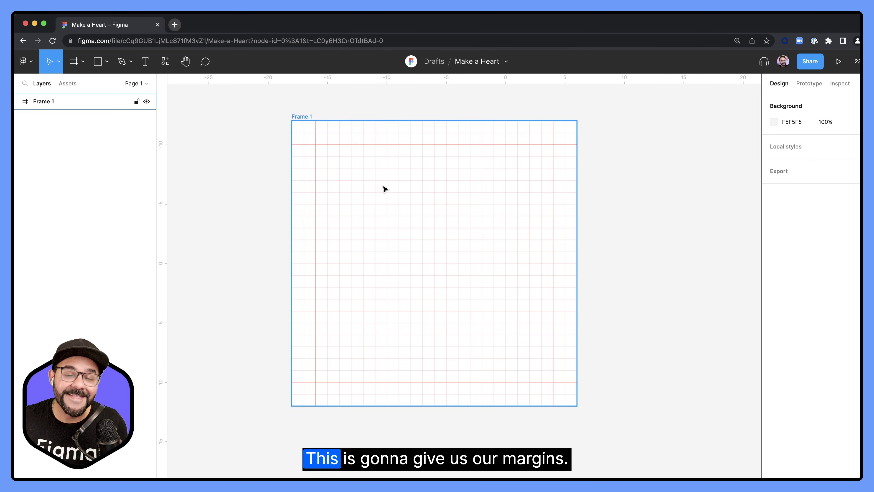
- Add vertical and horizontal centre guides at 12 px through the frame
{"action": "key", "text": "Escape"}
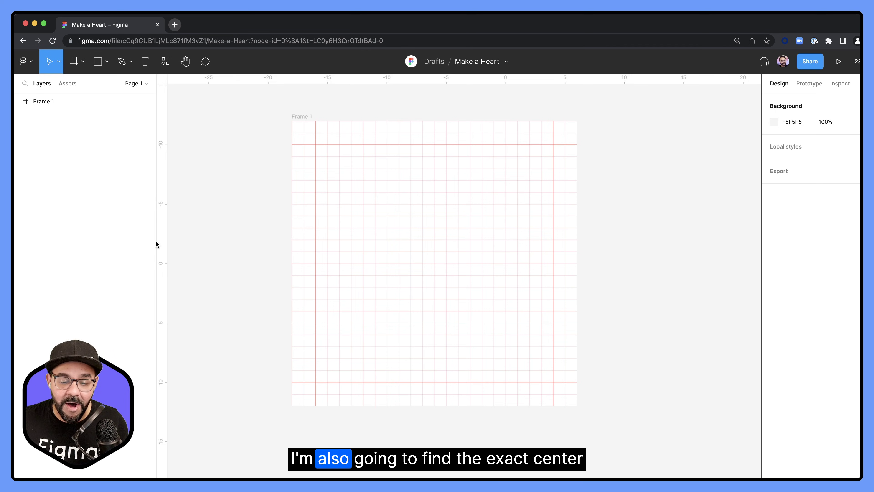
{"action": "left_click_drag", "start_coordinate": [159, 241], "coordinate": [436, 243]}
{"action": "left_click_drag", "start_coordinate": [457, 78], "coordinate": [460, 263]}
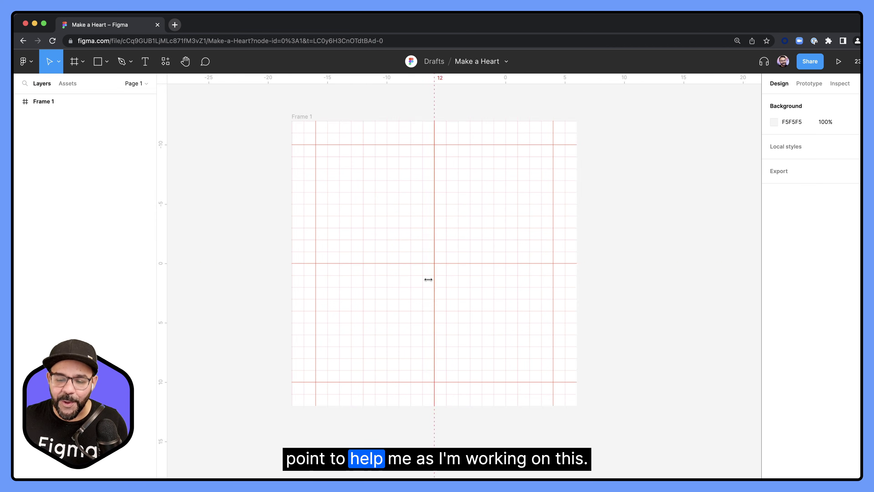
{"action": "left_click", "coordinate": [416, 287]}
- Draw a three-point V path inside the frame with the Pen tool
{"action": "key", "text": "p"}
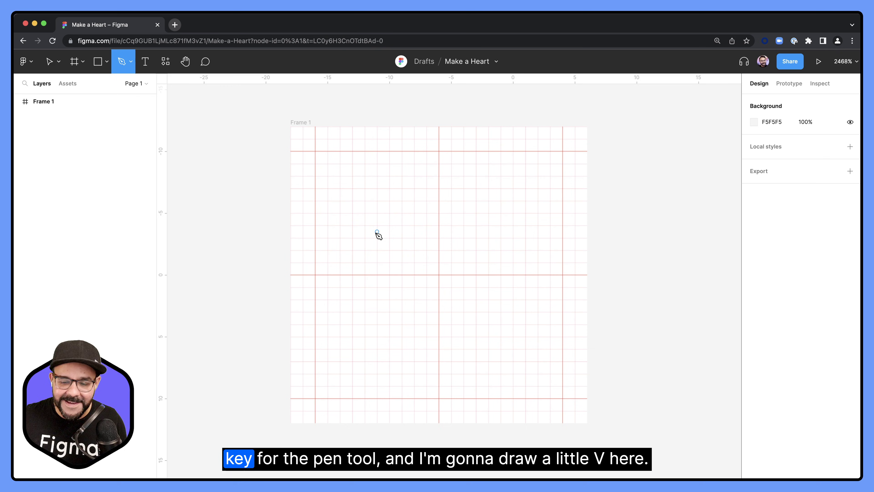
{"action": "left_click", "coordinate": [377, 225]}
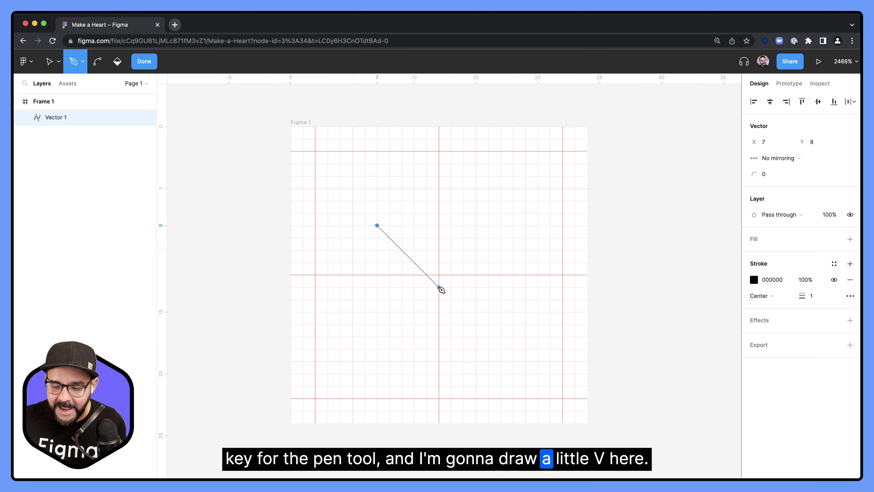
{"action": "left_click", "coordinate": [438, 287]}
{"action": "left_click", "coordinate": [501, 225]}
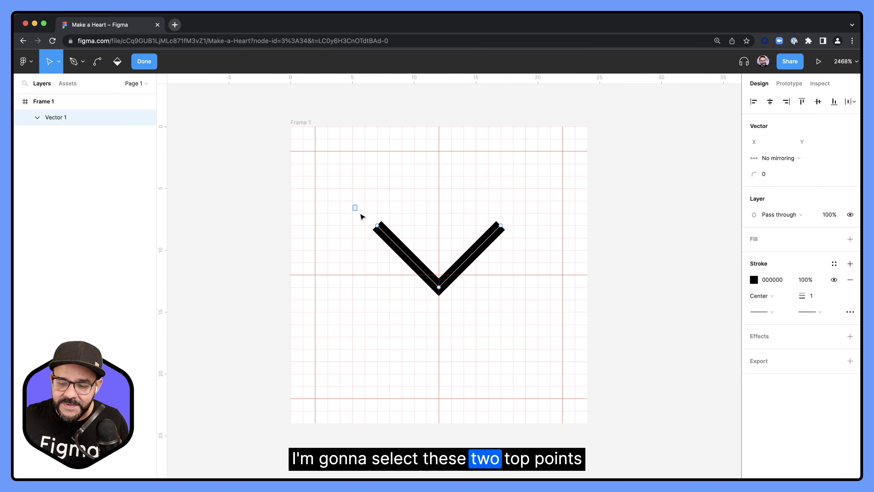
- Give the V's endpoints round caps in Advanced stroke
{"action": "left_click_drag", "start_coordinate": [352, 204], "coordinate": [512, 245]}
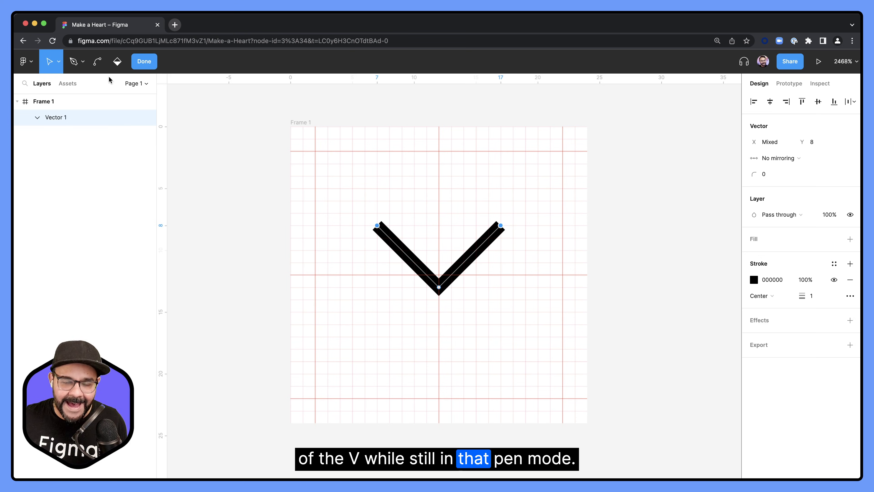
{"action": "left_click", "coordinate": [850, 296]}
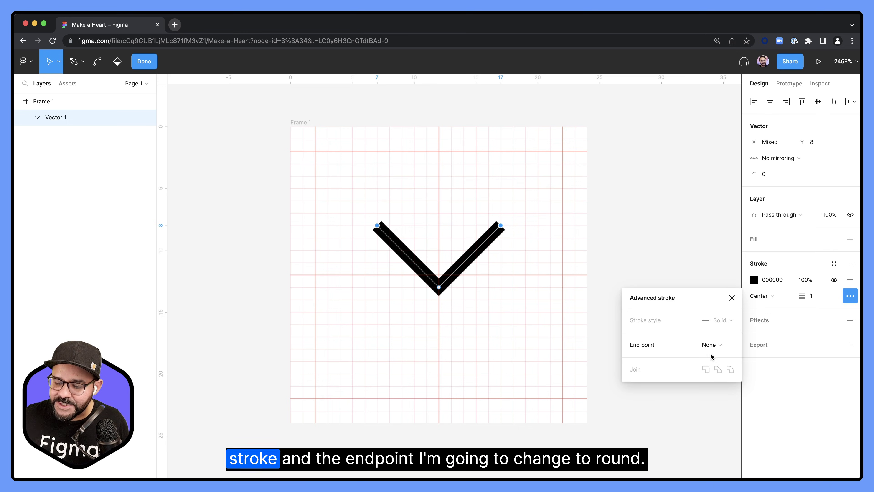
{"action": "left_click", "coordinate": [718, 345]}
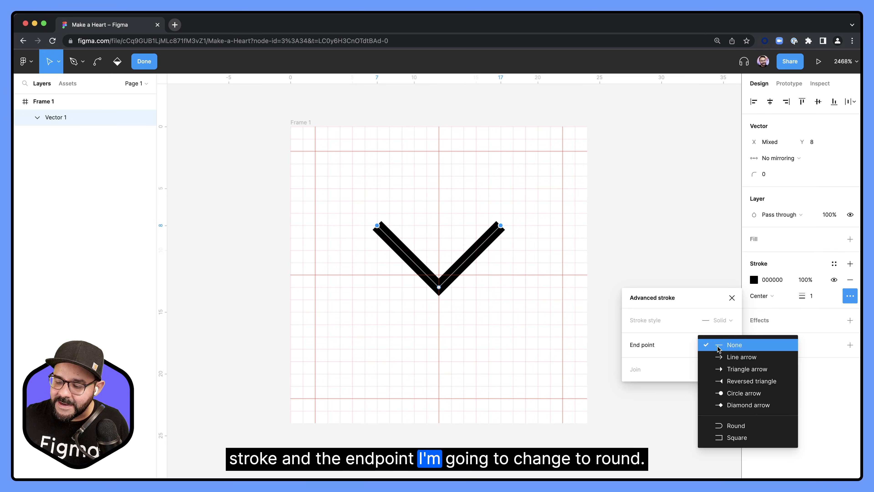
{"action": "left_click", "coordinate": [742, 425]}
{"action": "left_click", "coordinate": [743, 427]}
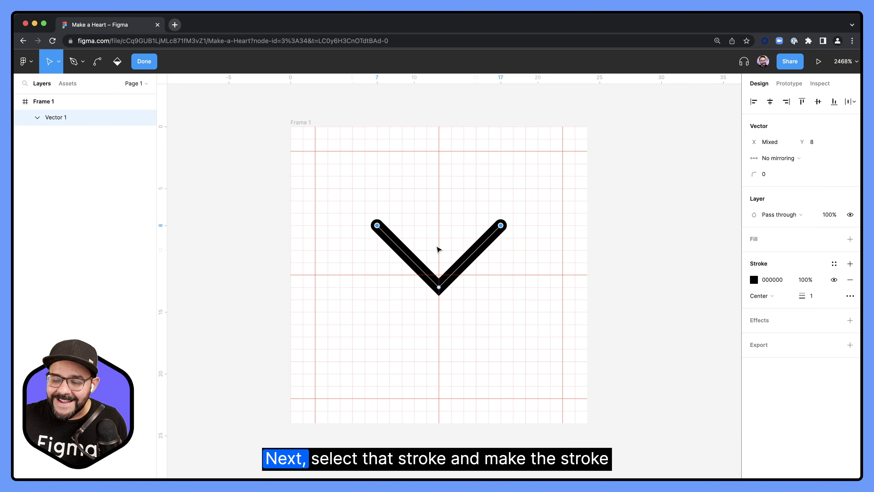
- Set the V's stroke weight to 10
{"action": "left_click_drag", "start_coordinate": [357, 216], "coordinate": [565, 345]}
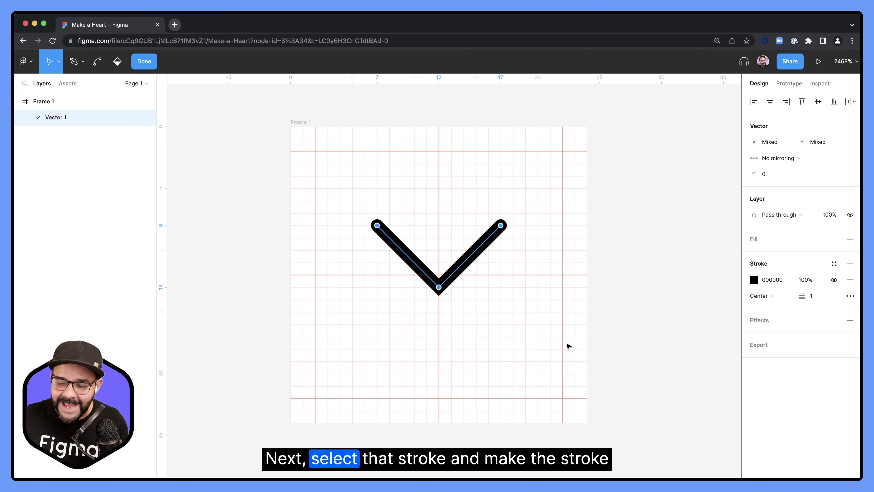
{"action": "left_click", "coordinate": [818, 298]}
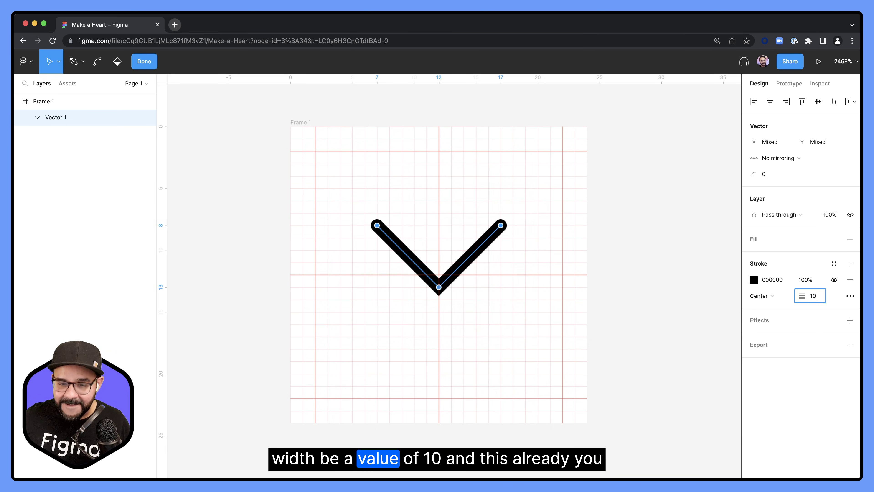
{"action": "type", "text": "10"}
{"action": "key", "text": "Return"}
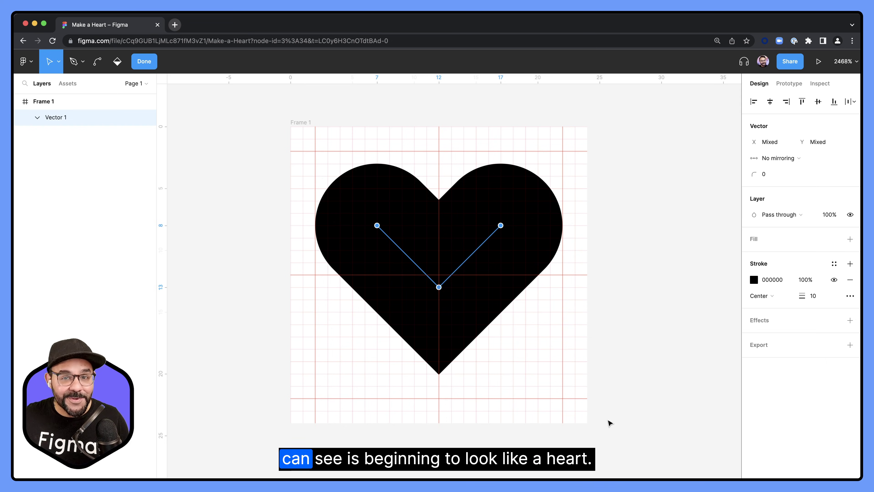
- Duplicate Frame 1 to its right as Frame 2
{"action": "key", "text": "Escape"}
{"action": "key", "text": "Escape"}
{"action": "scroll", "coordinate": [609, 300], "scroll_direction": "down", "scroll_amount": 2}
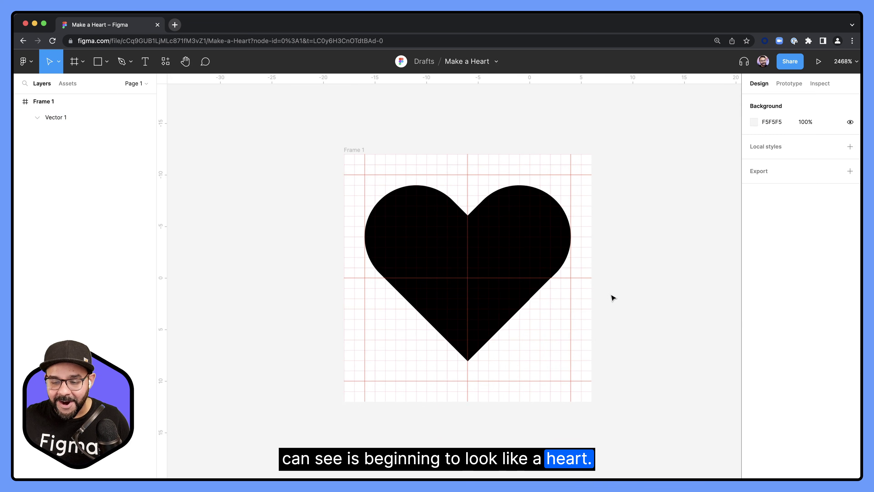
{"action": "left_click_drag", "start_coordinate": [611, 297], "coordinate": [470, 285]}
{"action": "left_click", "coordinate": [176, 148]}
{"action": "left_click_drag", "start_coordinate": [177, 148], "coordinate": [487, 150]}
{"action": "left_click", "coordinate": [664, 140]}
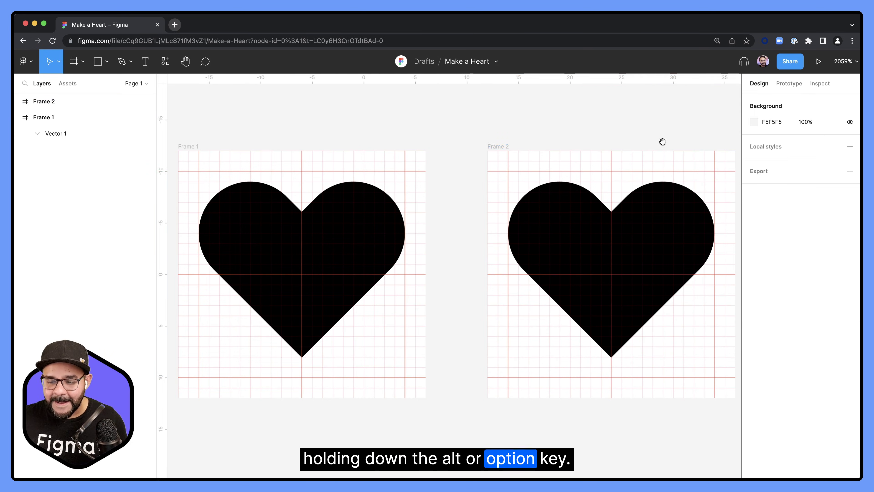
- Outline the Frame 2 heart's stroke and fill it red FA2D2D
{"action": "scroll", "coordinate": [438, 265], "scroll_direction": "right", "scroll_amount": 5}
{"action": "left_click", "coordinate": [438, 265]}
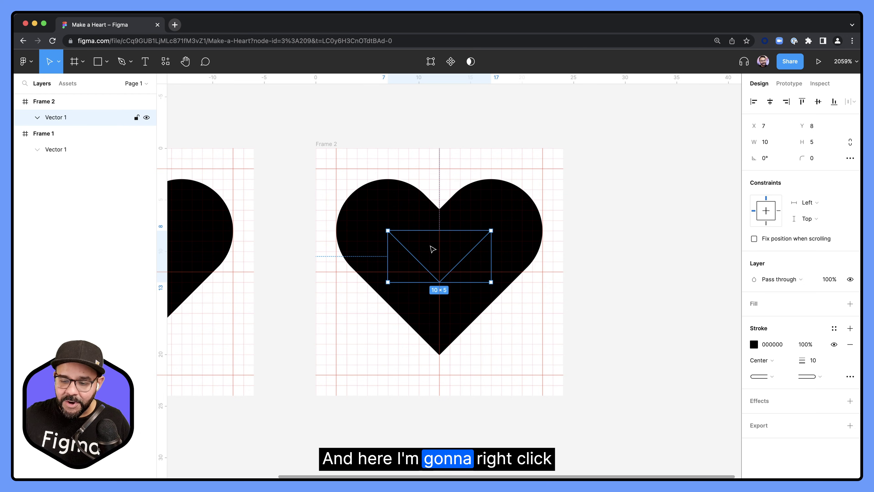
{"action": "right_click", "coordinate": [433, 249]}
{"action": "left_click", "coordinate": [460, 304]}
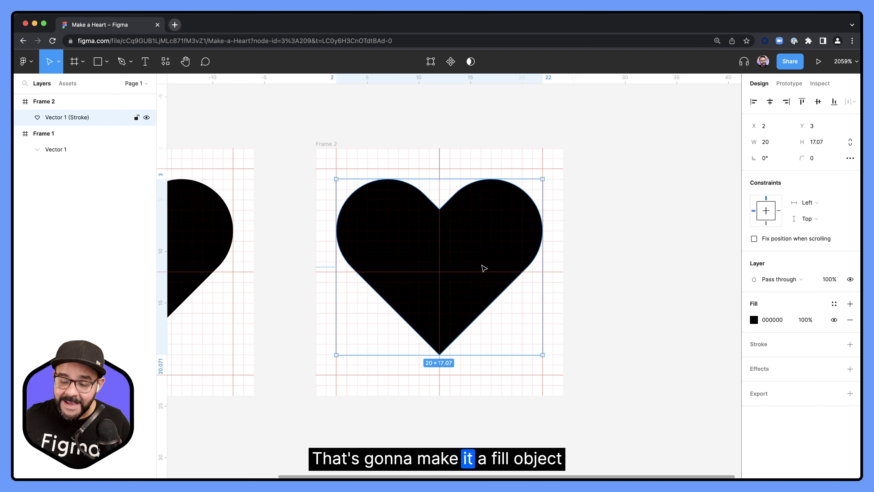
{"action": "left_click", "coordinate": [753, 319]}
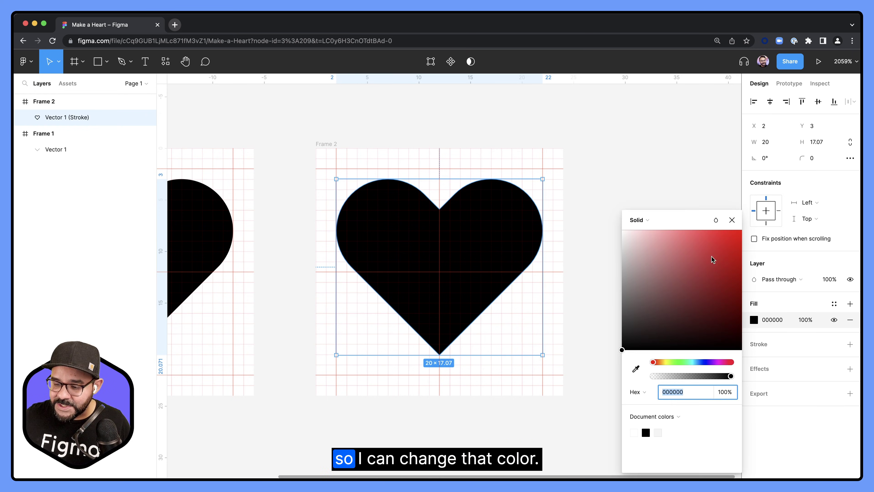
{"action": "left_click", "coordinate": [720, 232]}
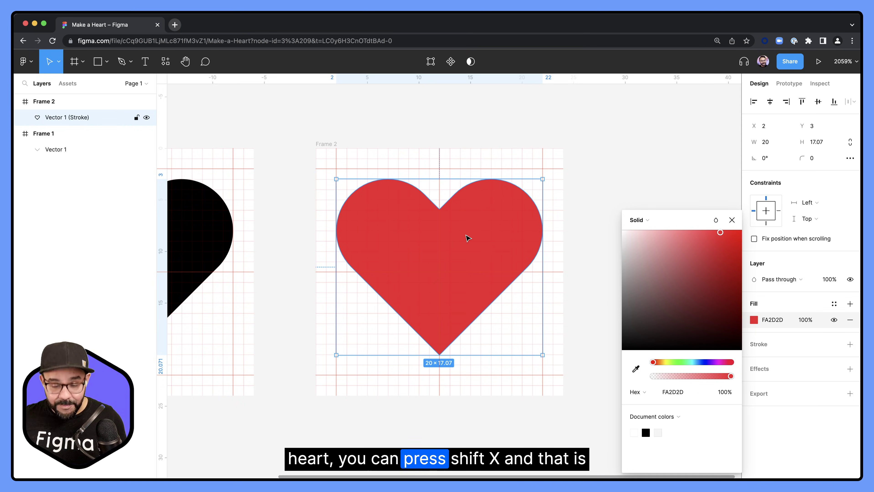
- Swap fill to stroke, set weight 2 with Inside alignment
{"action": "key", "text": "shift+x"}
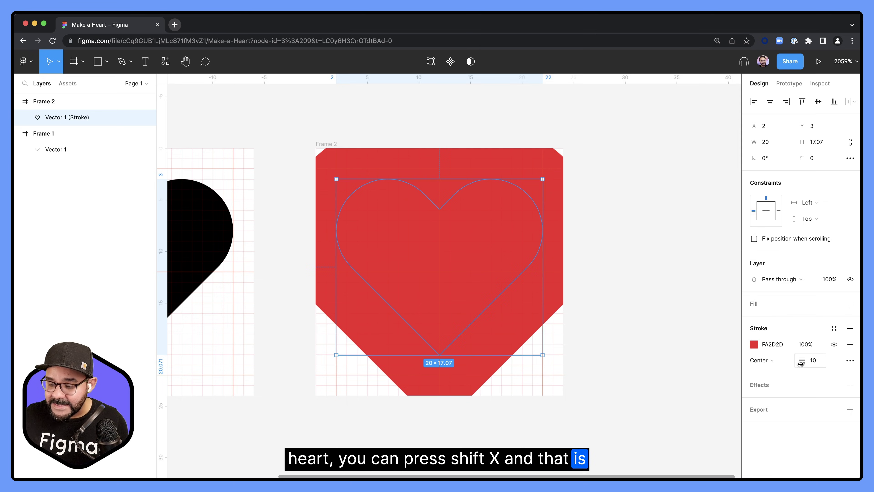
{"action": "left_click_drag", "start_coordinate": [800, 363], "coordinate": [793, 366]}
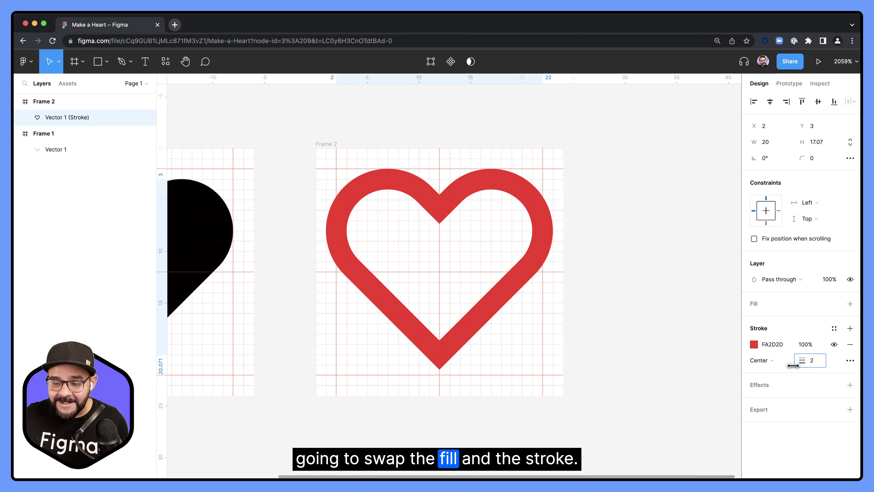
{"action": "left_click", "coordinate": [759, 360]}
{"action": "left_click", "coordinate": [753, 375]}
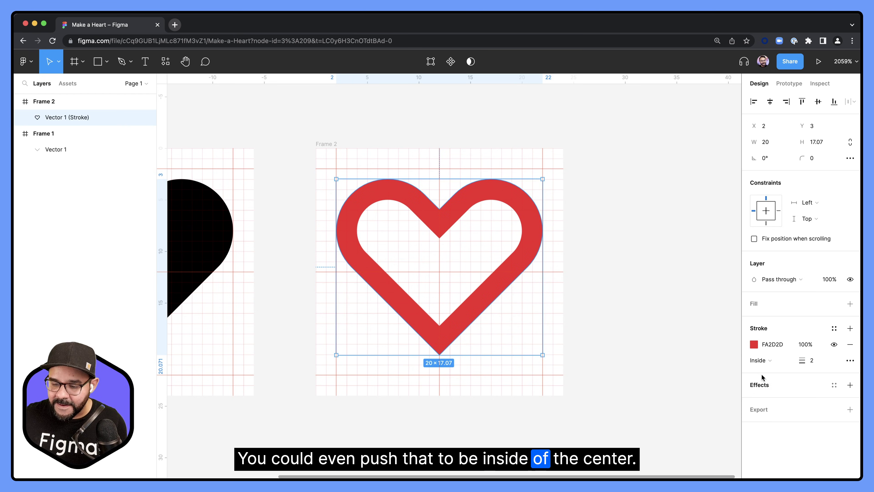
{"action": "left_click", "coordinate": [656, 349]}
- Duplicate Frame 1 downward as Frame 3 and select its heart path
{"action": "key", "text": "shift+1"}
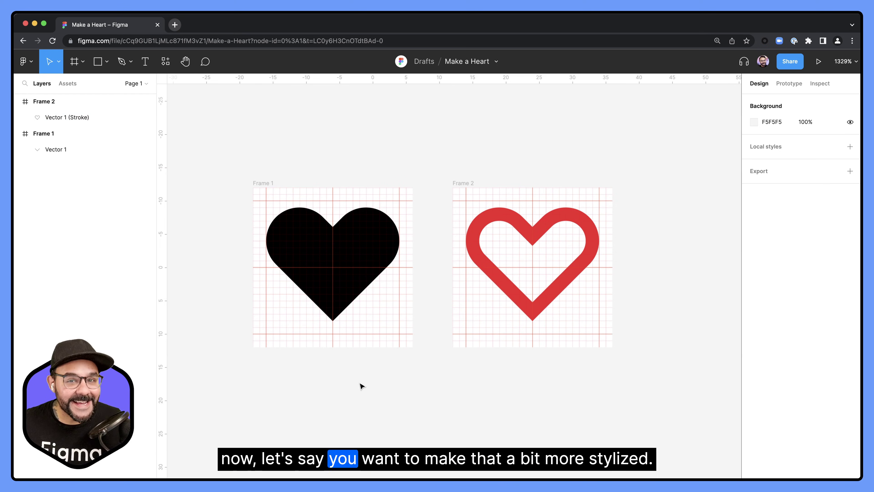
{"action": "scroll", "coordinate": [351, 388], "scroll_direction": "down", "scroll_amount": 2}
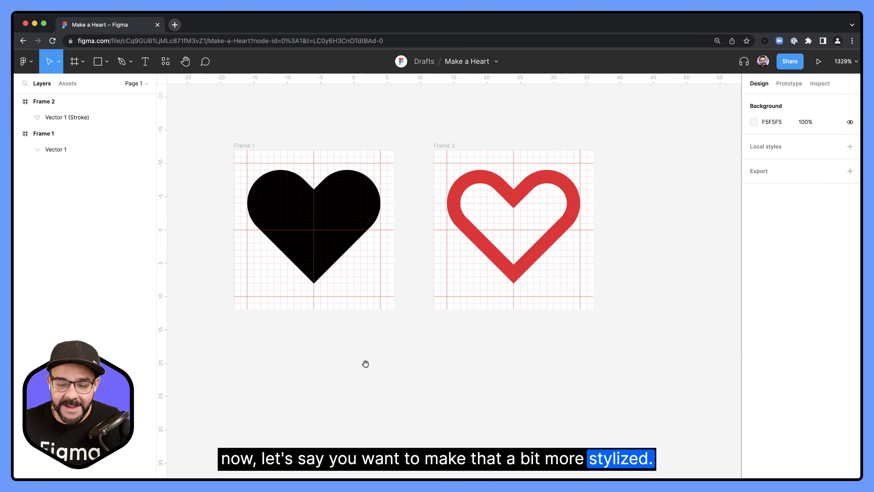
{"action": "left_click", "coordinate": [244, 146]}
{"action": "left_click_drag", "start_coordinate": [245, 150], "coordinate": [245, 371]}
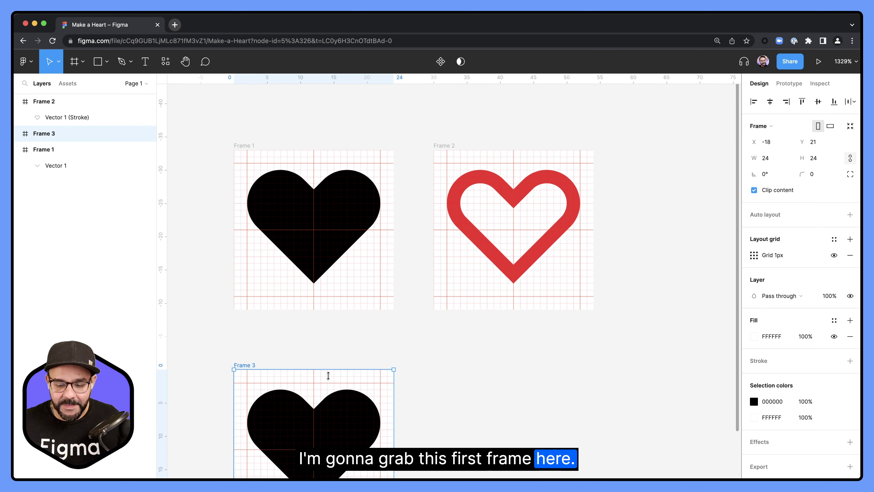
{"action": "scroll", "coordinate": [351, 353], "scroll_direction": "down", "scroll_amount": 3}
{"action": "scroll", "coordinate": [371, 297], "scroll_direction": "up", "scroll_amount": 3}
{"action": "scroll", "coordinate": [355, 303], "scroll_direction": "down", "scroll_amount": 2}
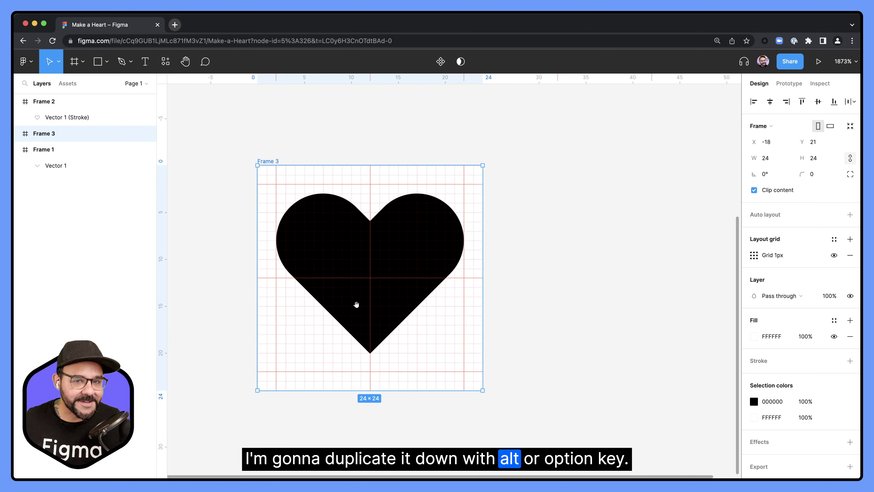
{"action": "left_click", "coordinate": [354, 238]}
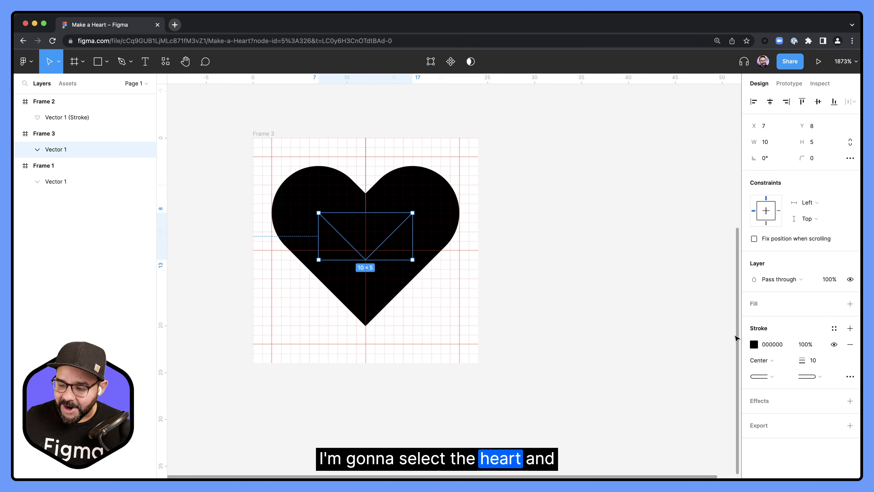
- Set the Frame 3 heart's stroke colour to AAAAAA
{"action": "left_click", "coordinate": [754, 344]}
{"action": "type", "text": "aaaaaa"}
{"action": "key", "text": "Return"}
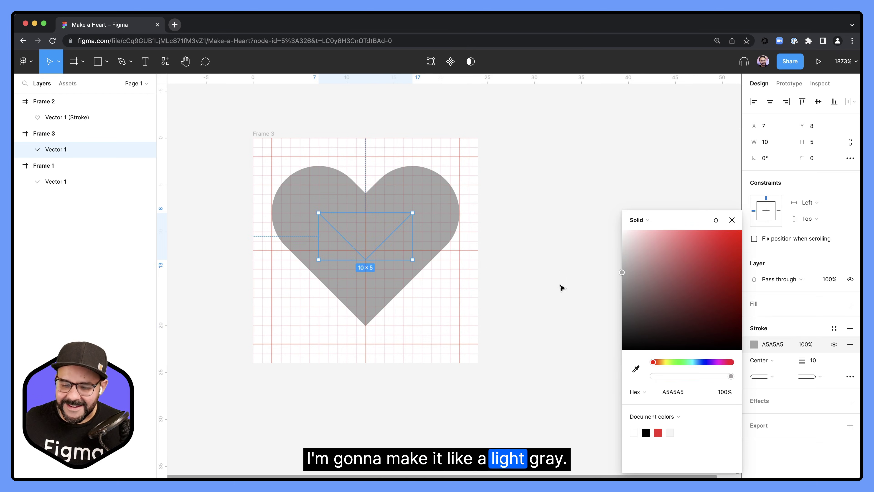
{"action": "left_click", "coordinate": [499, 287]}
- Bend the heart's left and right anchors into curved lobes
{"action": "scroll", "coordinate": [407, 249], "scroll_direction": "down", "scroll_amount": 1}
{"action": "left_click", "coordinate": [322, 236]}
{"action": "scroll", "coordinate": [322, 229], "scroll_direction": "up", "scroll_amount": 3}
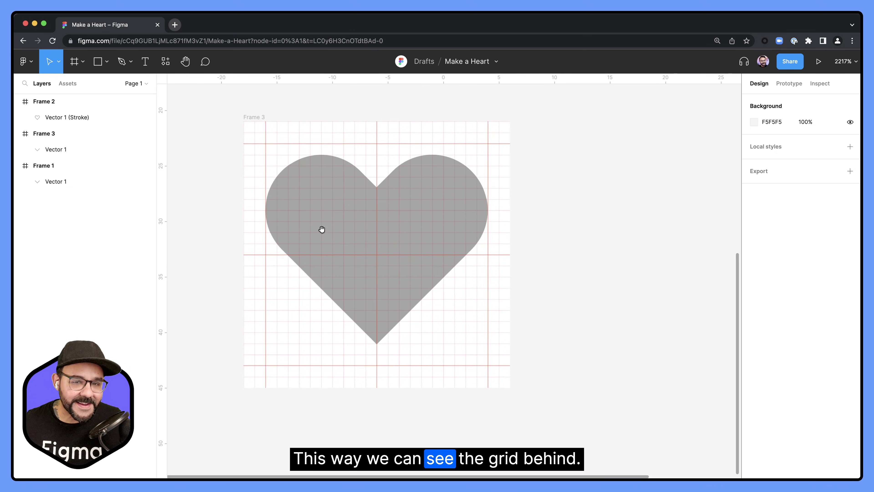
{"action": "double_click", "coordinate": [365, 247]}
{"action": "left_click", "coordinate": [439, 226]}
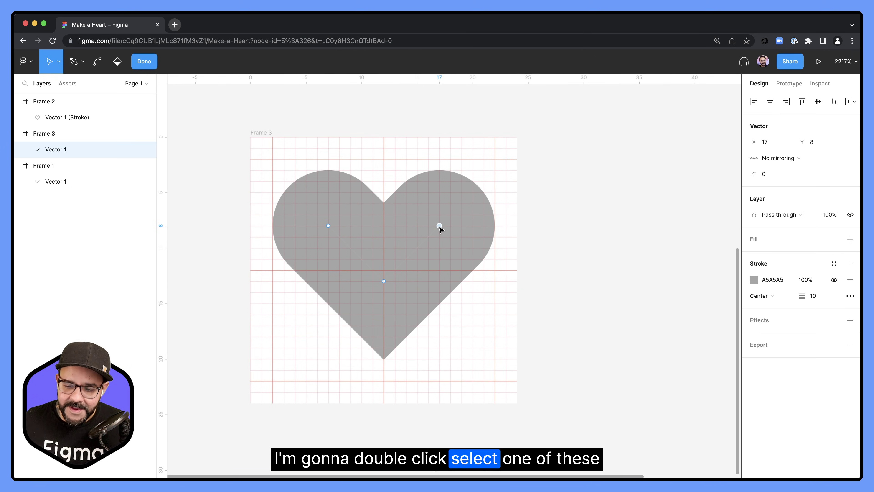
{"action": "key", "text": "super"}
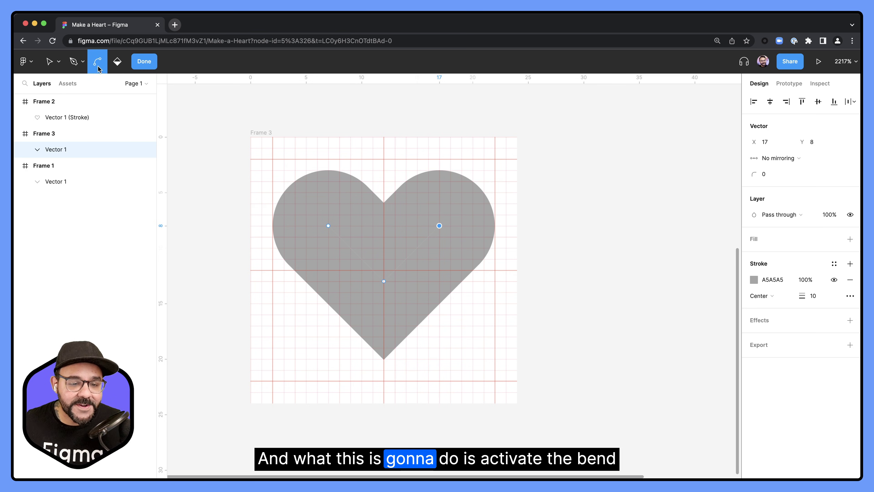
{"action": "left_click_drag", "start_coordinate": [440, 226], "coordinate": [440, 243]}
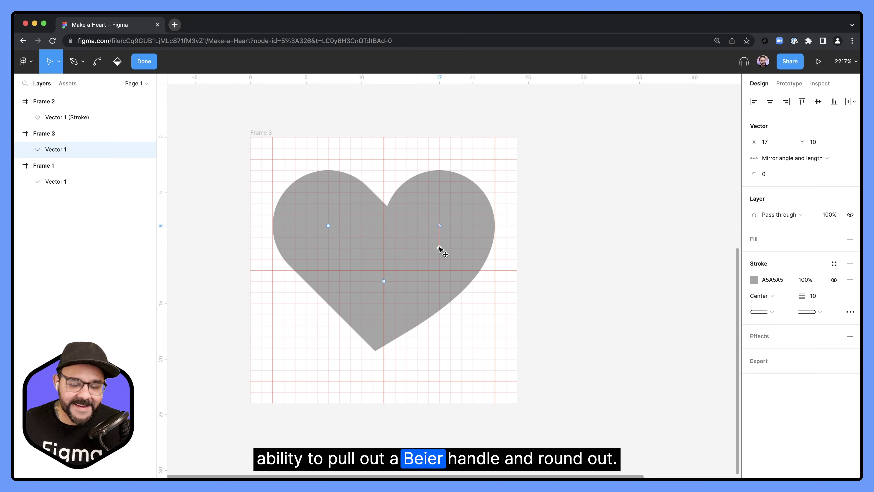
{"action": "left_click_drag", "start_coordinate": [328, 227], "coordinate": [329, 249]}
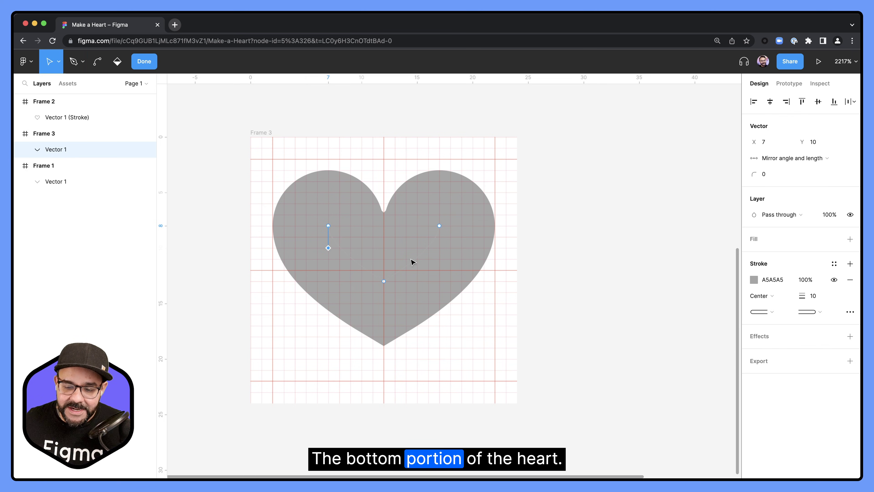
- Pull the upper anchors inward and lower the bottom point to Y 14
{"action": "left_click", "coordinate": [328, 227]}
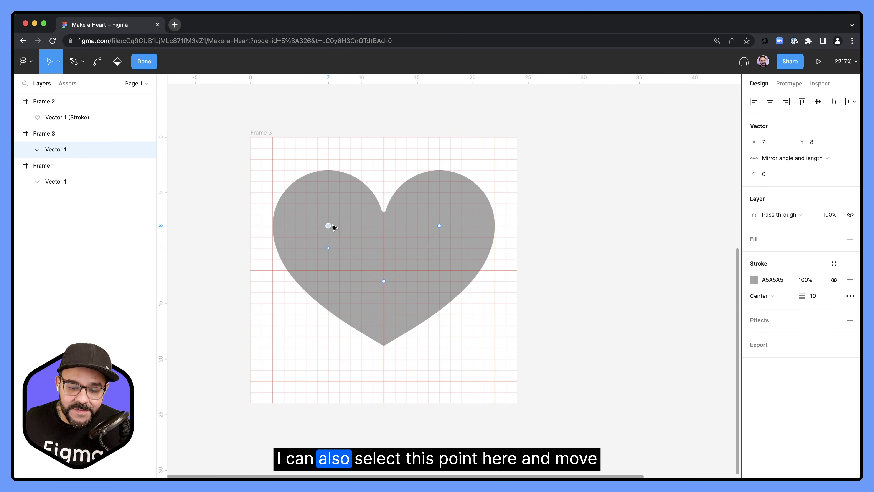
{"action": "left_click_drag", "start_coordinate": [328, 227], "coordinate": [336, 226]}
{"action": "left_click", "coordinate": [439, 226]}
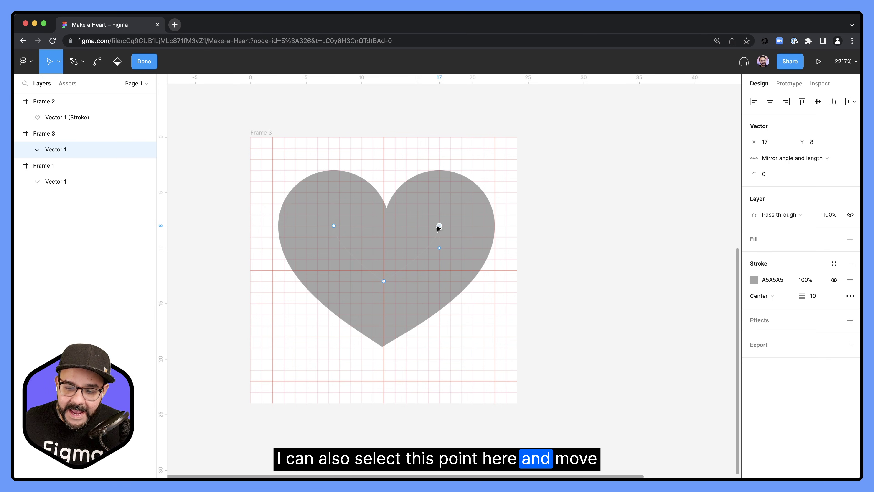
{"action": "left_click_drag", "start_coordinate": [439, 227], "coordinate": [434, 226]}
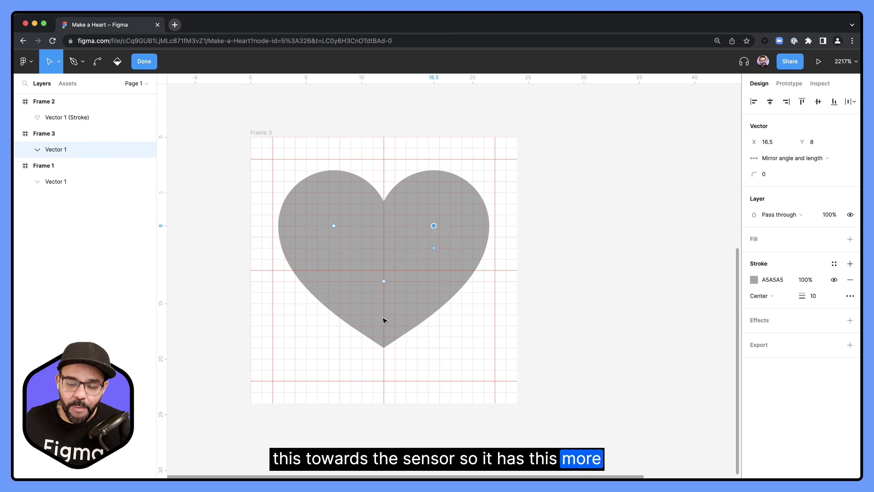
{"action": "left_click", "coordinate": [384, 281]}
{"action": "left_click_drag", "start_coordinate": [384, 281], "coordinate": [384, 292]}
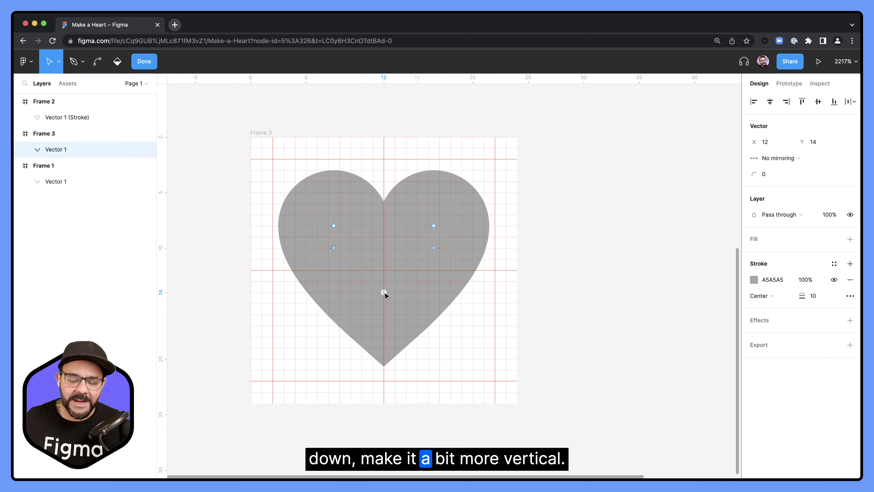
- Duplicate Frame 3 as Frame 4 and make its heart stroke black 000000
{"action": "left_click", "coordinate": [477, 305]}
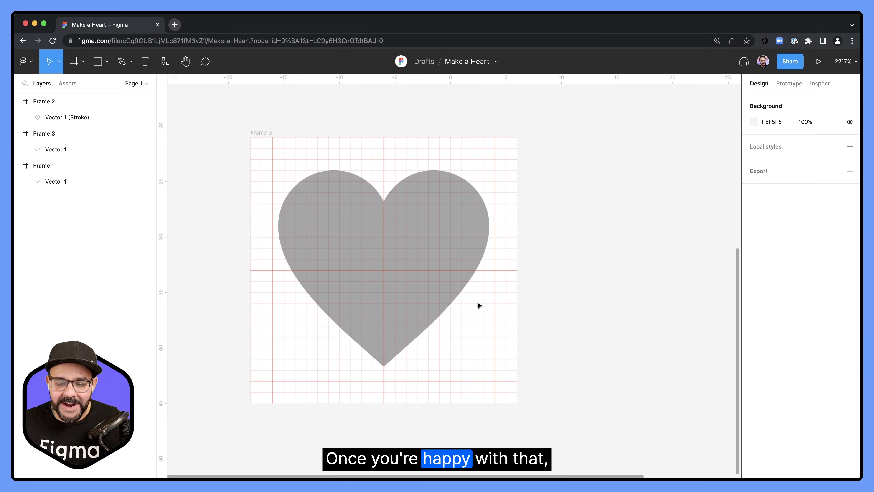
{"action": "scroll", "coordinate": [479, 304], "scroll_direction": "down", "scroll_amount": 2}
{"action": "scroll", "coordinate": [498, 303], "scroll_direction": "right", "scroll_amount": 3}
{"action": "key", "text": "super+d"}
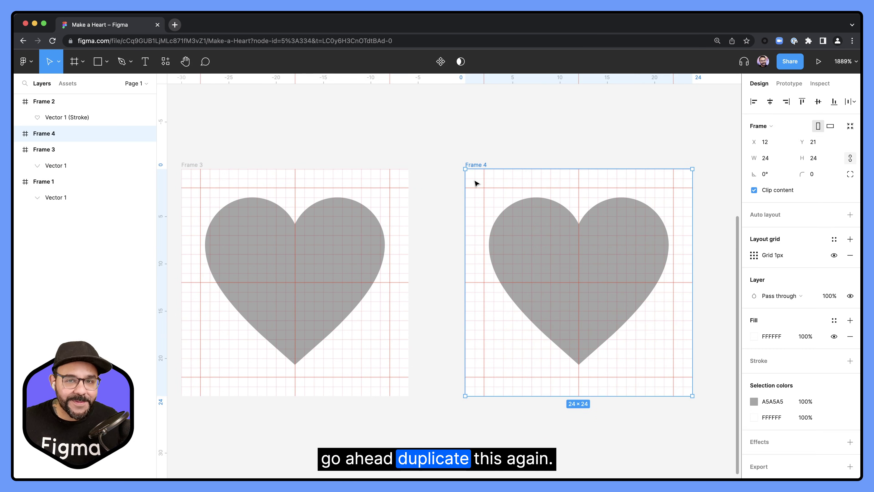
{"action": "left_click", "coordinate": [552, 244]}
{"action": "left_click", "coordinate": [752, 343]}
{"action": "left_click_drag", "start_coordinate": [708, 337], "coordinate": [611, 357]}
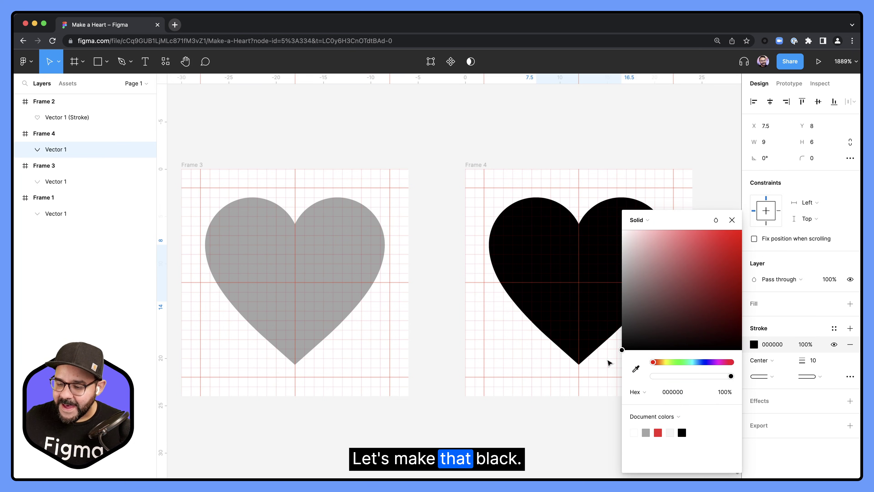
{"action": "left_click", "coordinate": [575, 406]}
- Draw a 12×12 circle at X 6, Y 6, centred in the heart
{"action": "left_click_drag", "start_coordinate": [676, 374], "coordinate": [667, 361]}
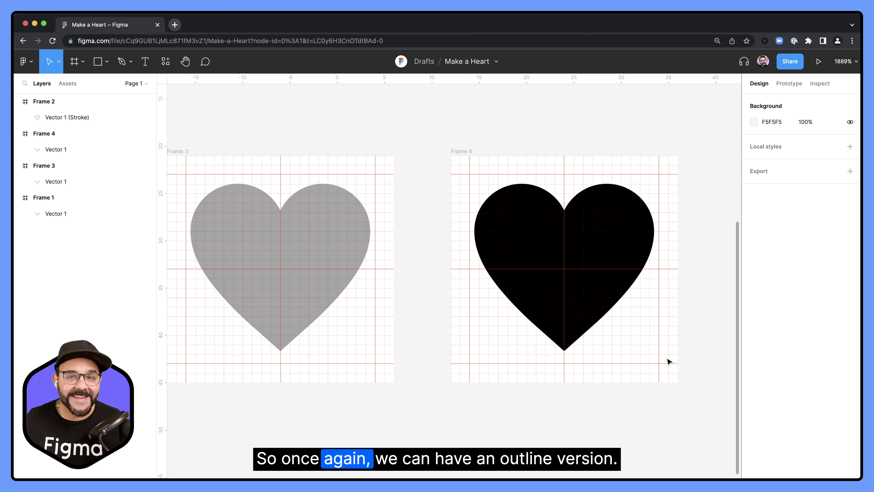
{"action": "left_click", "coordinate": [562, 255]}
{"action": "left_click", "coordinate": [109, 62]}
{"action": "left_click", "coordinate": [96, 127]}
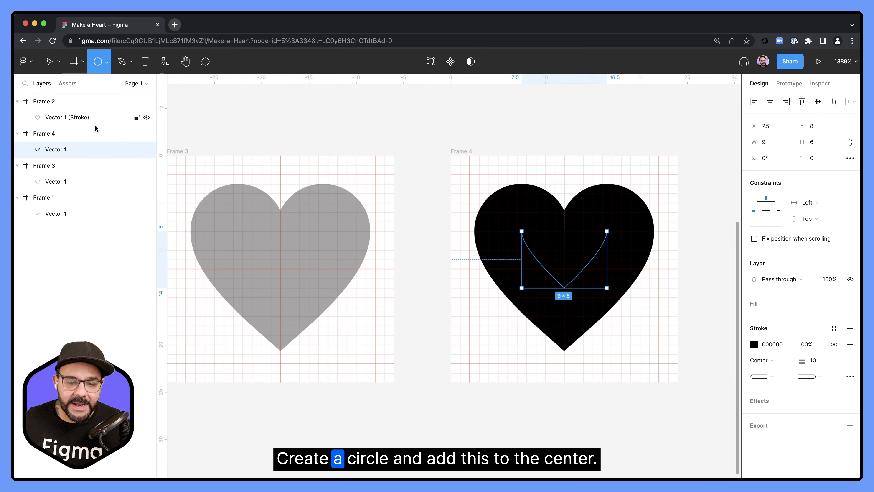
{"action": "left_click_drag", "start_coordinate": [564, 278], "coordinate": [605, 335]}
{"action": "left_click_drag", "start_coordinate": [572, 298], "coordinate": [574, 293]}
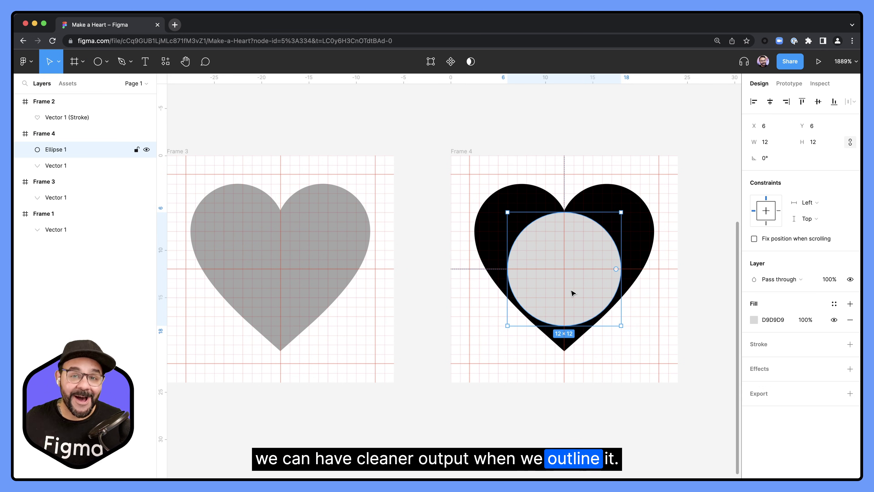
- Union the circle and heart, then flatten the result into one path
{"action": "left_click", "coordinate": [654, 311]}
{"action": "left_click_drag", "start_coordinate": [634, 330], "coordinate": [558, 244]}
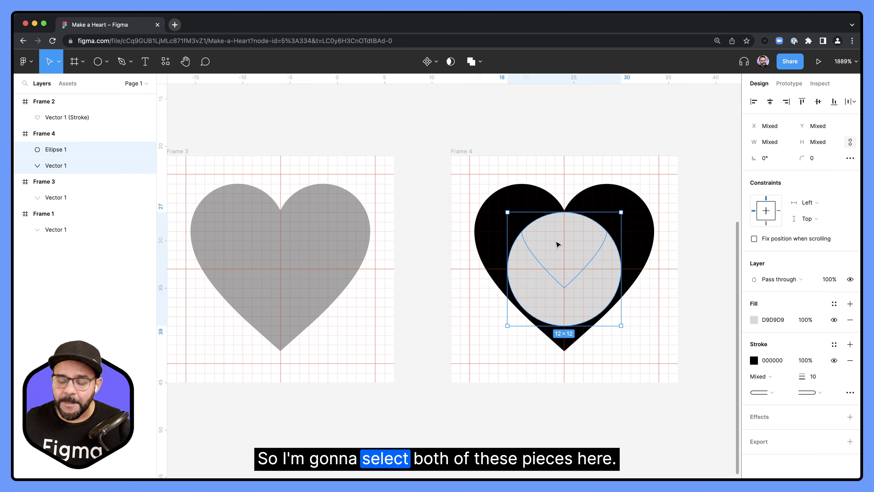
{"action": "left_click", "coordinate": [478, 63]}
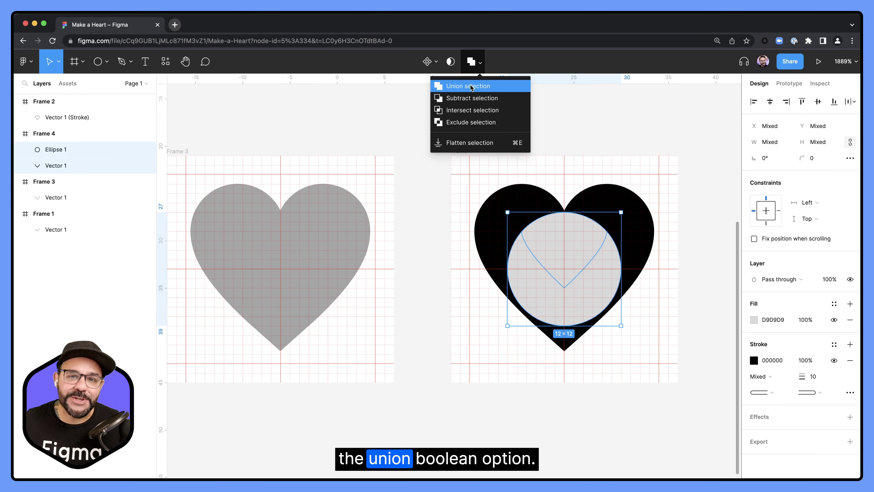
{"action": "left_click", "coordinate": [470, 86]}
{"action": "right_click", "coordinate": [555, 272]}
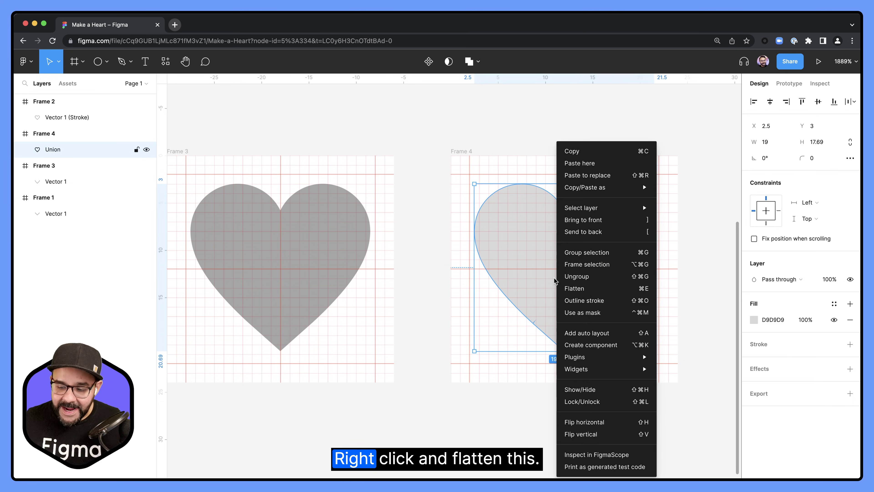
{"action": "left_click", "coordinate": [577, 293]}
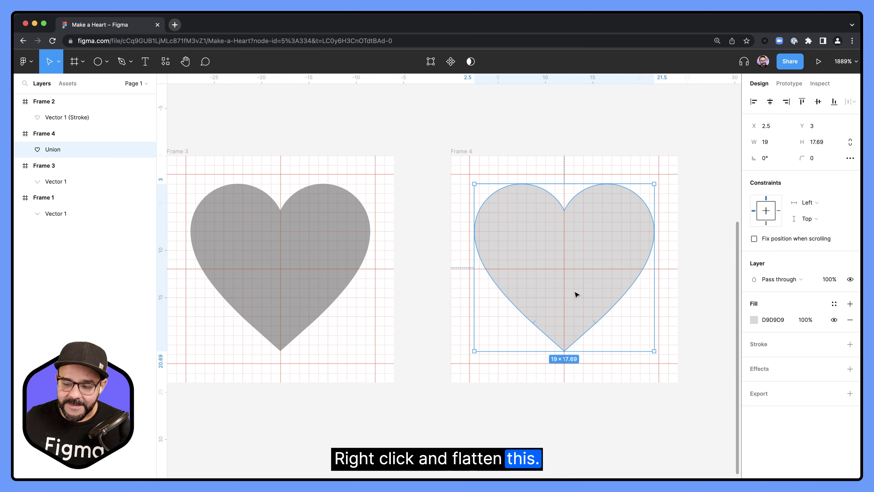
- Delete the extra anchor points along the heart's lower sides
{"action": "double_click", "coordinate": [583, 293]}
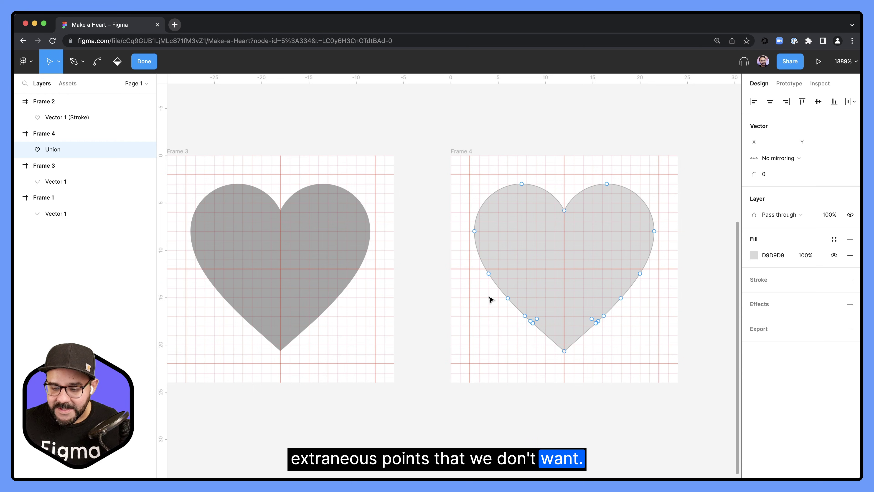
{"action": "left_click_drag", "start_coordinate": [490, 292], "coordinate": [631, 330]}
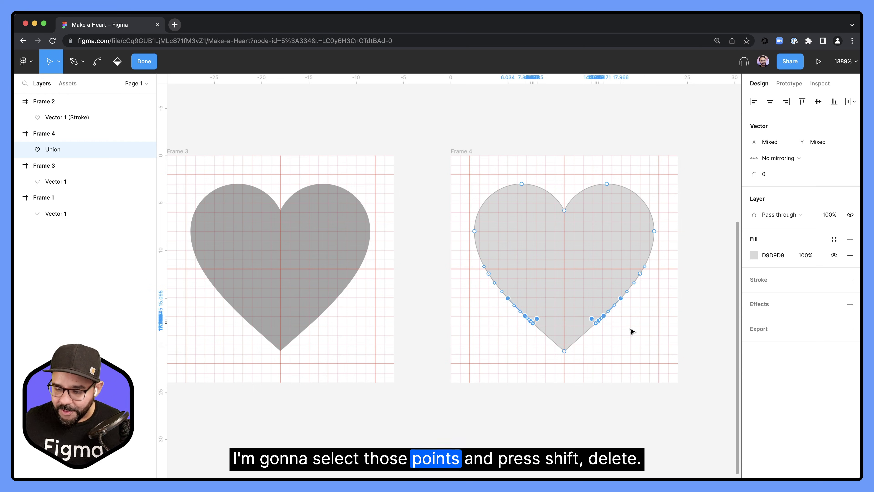
{"action": "key", "text": "shift+Delete"}
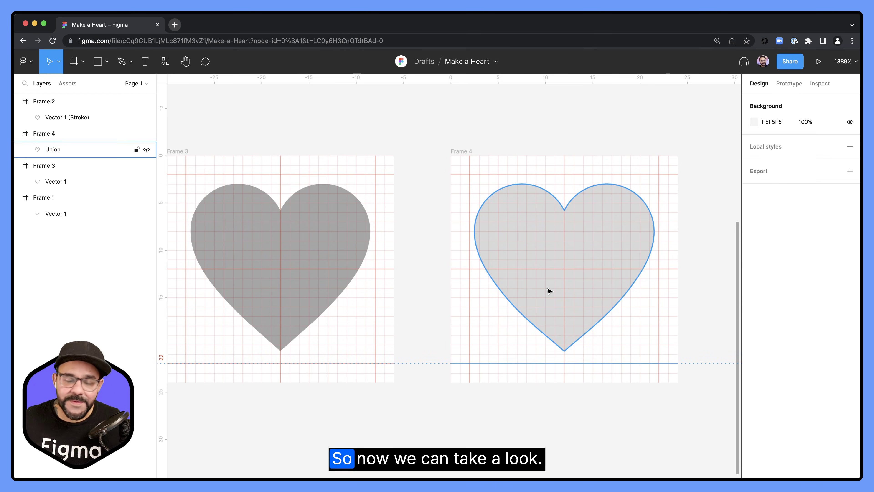
{"action": "double_click", "coordinate": [547, 289]}
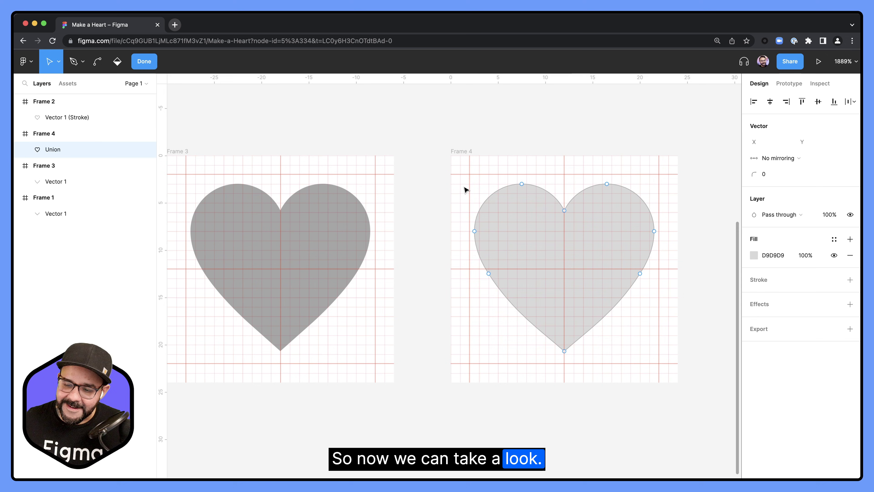
{"action": "mouse_move", "coordinate": [457, 178]}
{"action": "left_mouse_down"}
{"action": "mouse_move", "coordinate": [603, 348]}
{"action": "mouse_move", "coordinate": [667, 368]}
{"action": "left_mouse_up"}
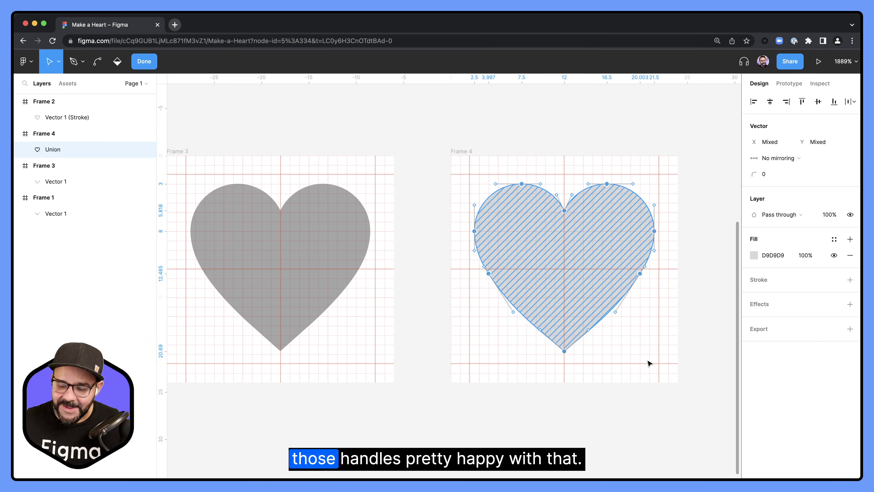
- Swap the heart's fill to a stroke and give its top notch a Miter join
{"action": "key", "text": "Escape"}
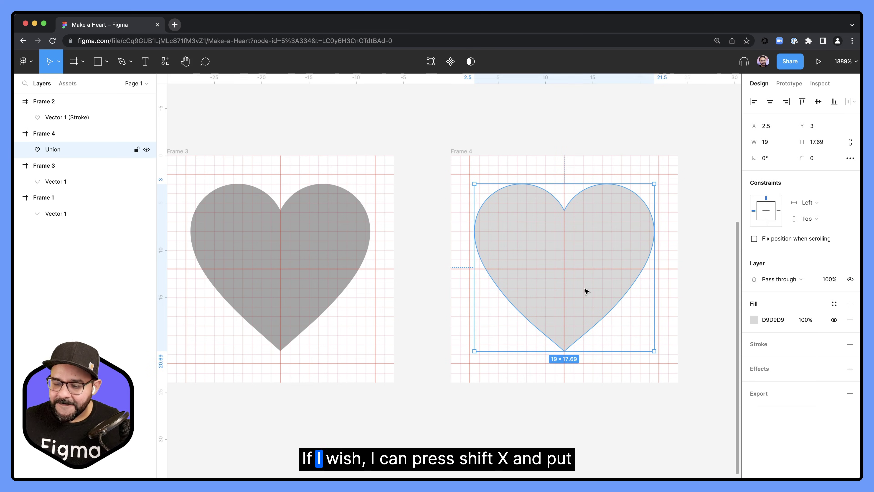
{"action": "key", "text": "shift+x"}
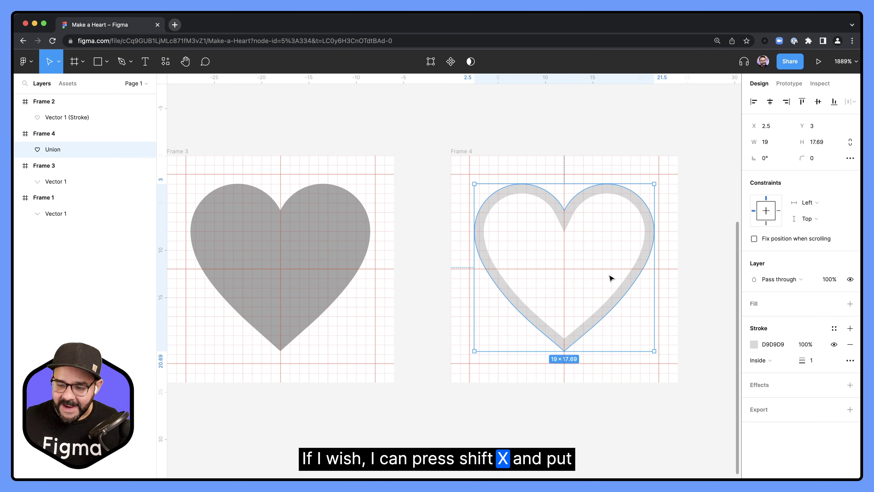
{"action": "key", "text": "alt"}
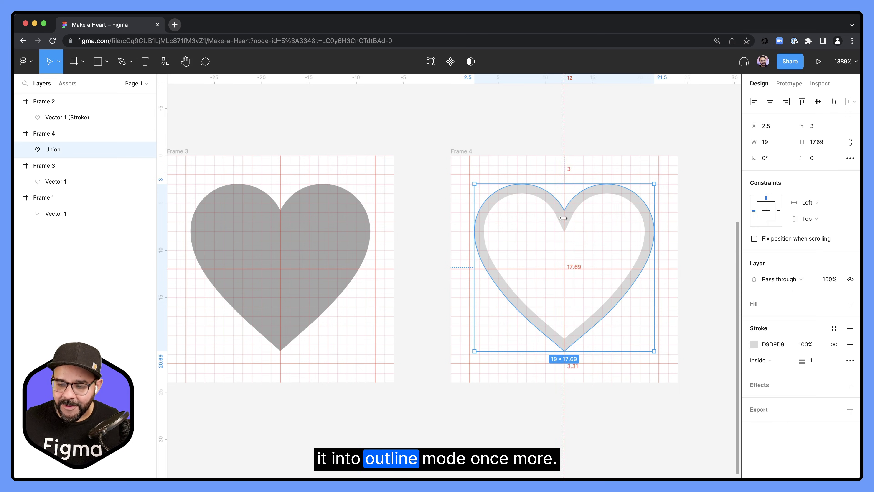
{"action": "double_click", "coordinate": [565, 207]}
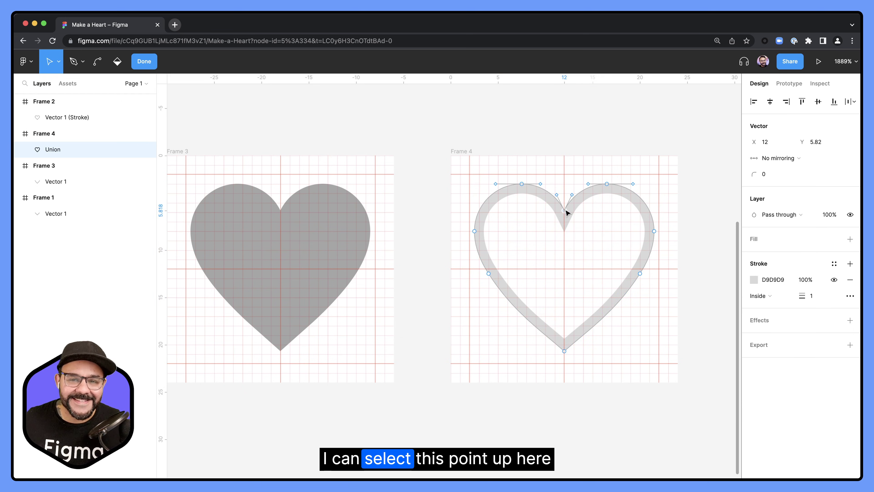
{"action": "left_click", "coordinate": [850, 296]}
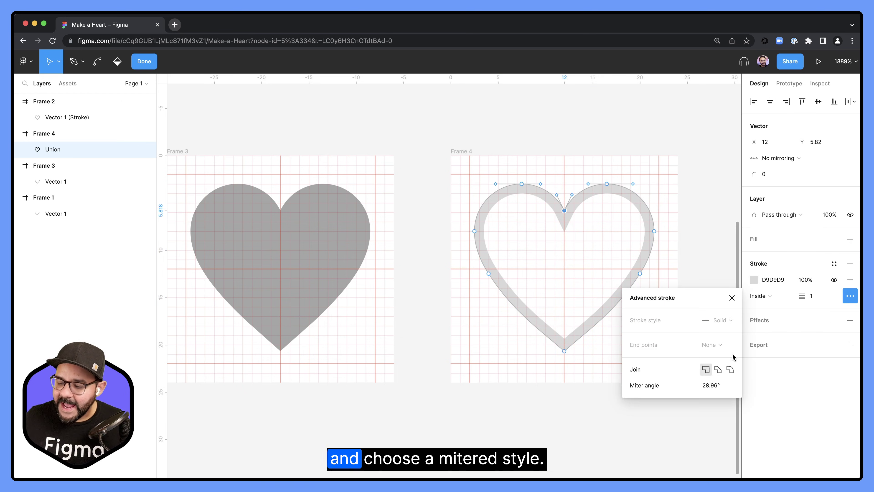
{"action": "left_click", "coordinate": [719, 371]}
{"action": "key", "text": "Escape"}
{"action": "key", "text": "Escape"}
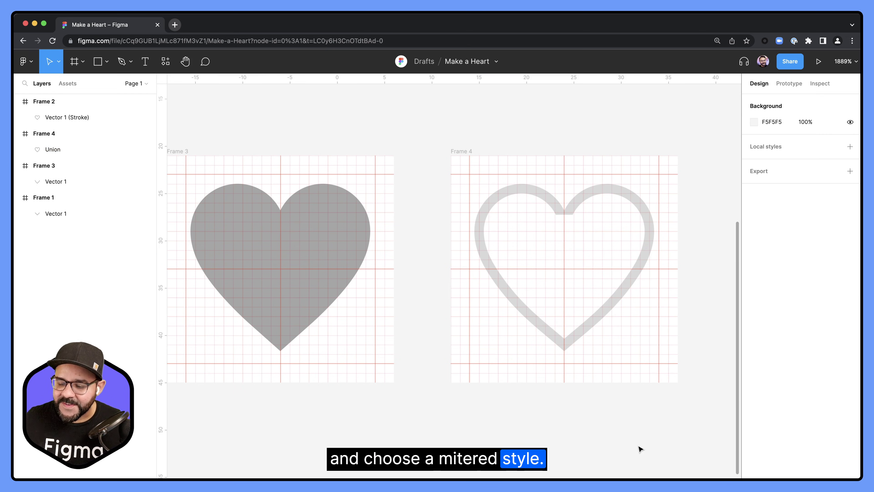
- Set the outline colour to red E61B1B and view all four hearts
{"action": "left_click", "coordinate": [589, 195]}
{"action": "left_click", "coordinate": [754, 345]}
{"action": "left_click", "coordinate": [725, 242]}
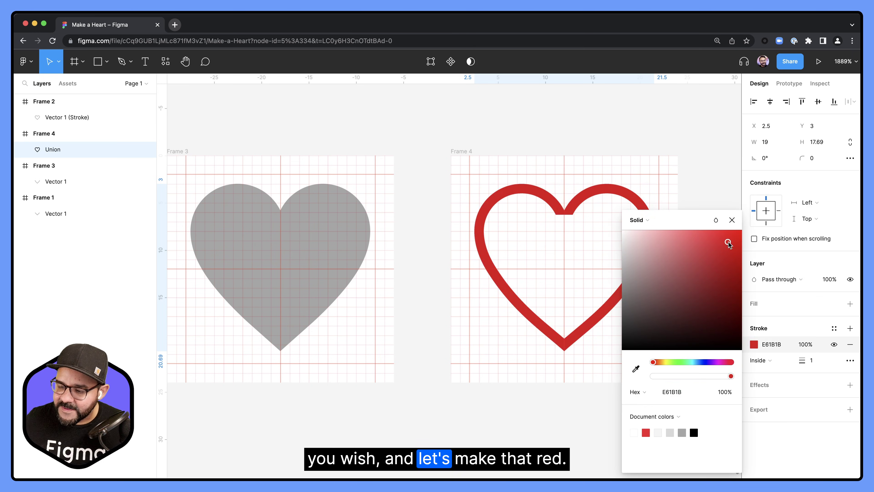
{"action": "left_click", "coordinate": [676, 121]}
{"action": "scroll", "coordinate": [679, 151], "scroll_direction": "down", "scroll_amount": 5}
{"action": "left_click_drag", "start_coordinate": [679, 150], "coordinate": [618, 203]}
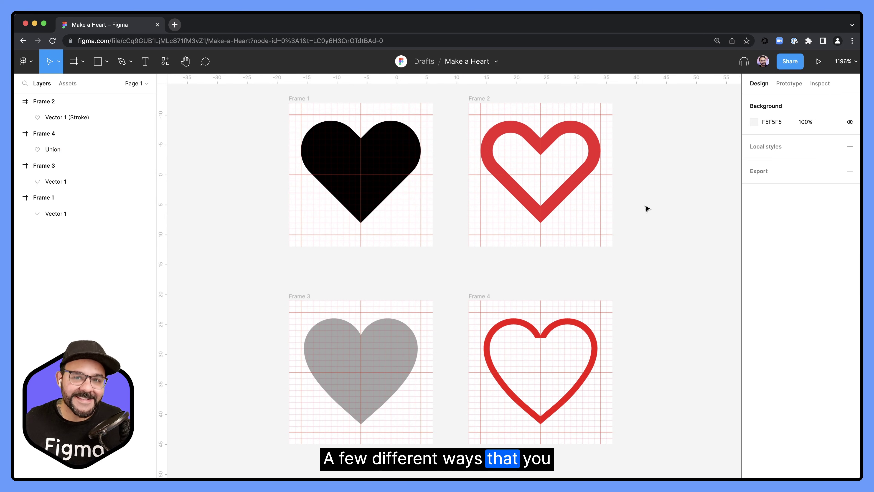